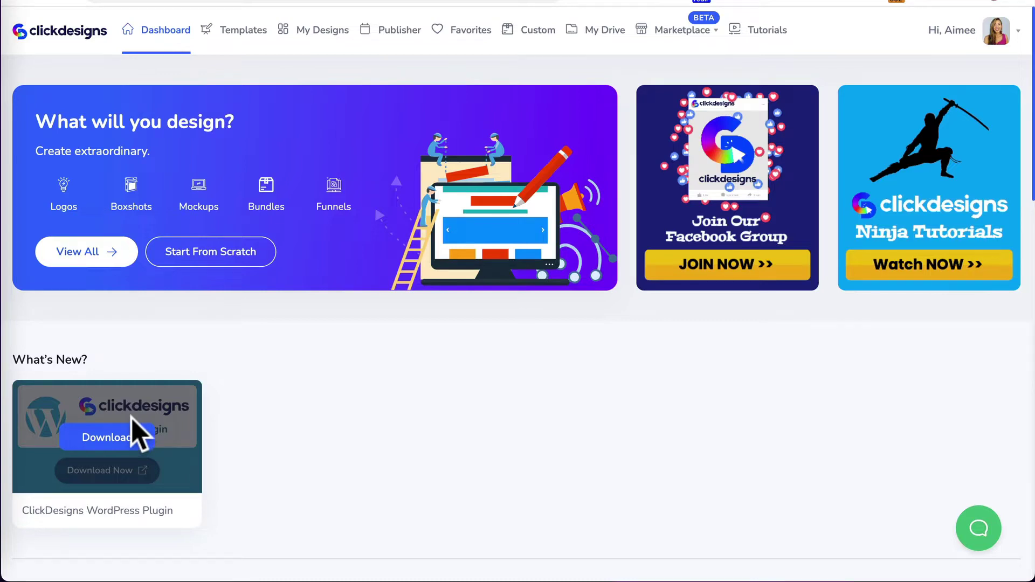
- Download clickdesigns.zip through the WordPress Plugin card's installation guide
left_click(119, 452)
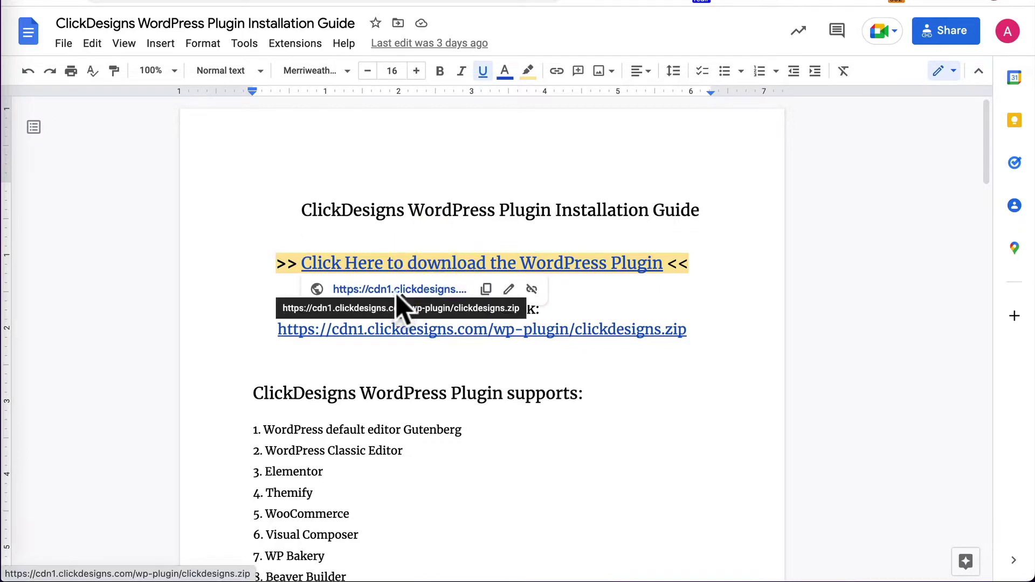
left_click(395, 299)
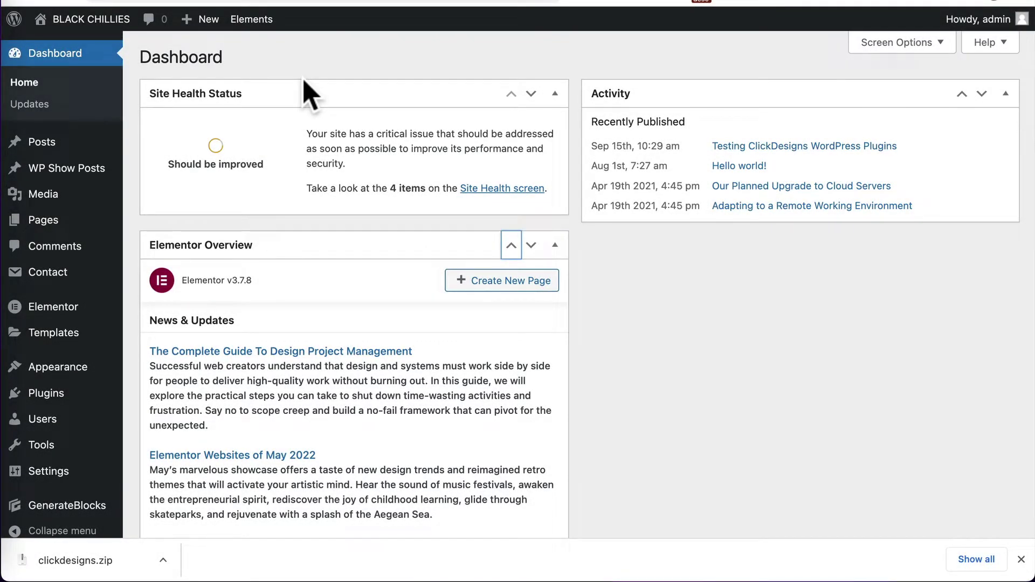
mouse_move(46, 393)
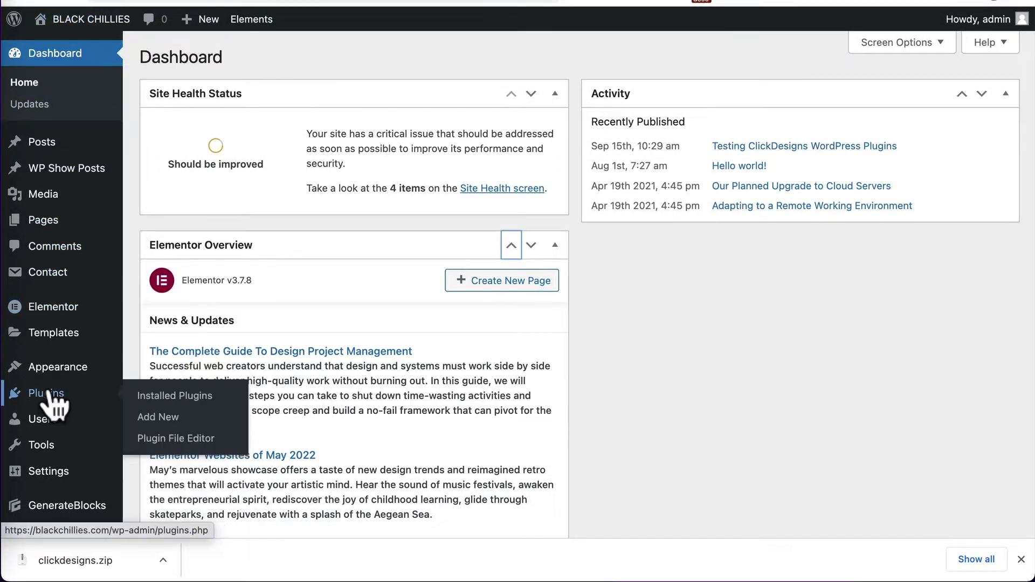
- Upload clickdesigns.zip as a new plugin, install it, and activate it
left_click(177, 425)
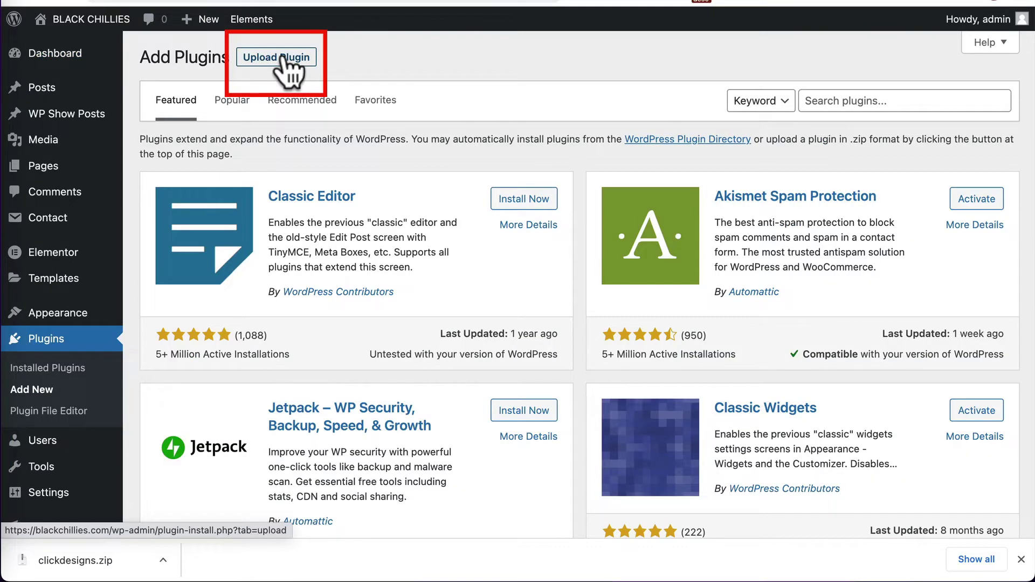
left_click(283, 59)
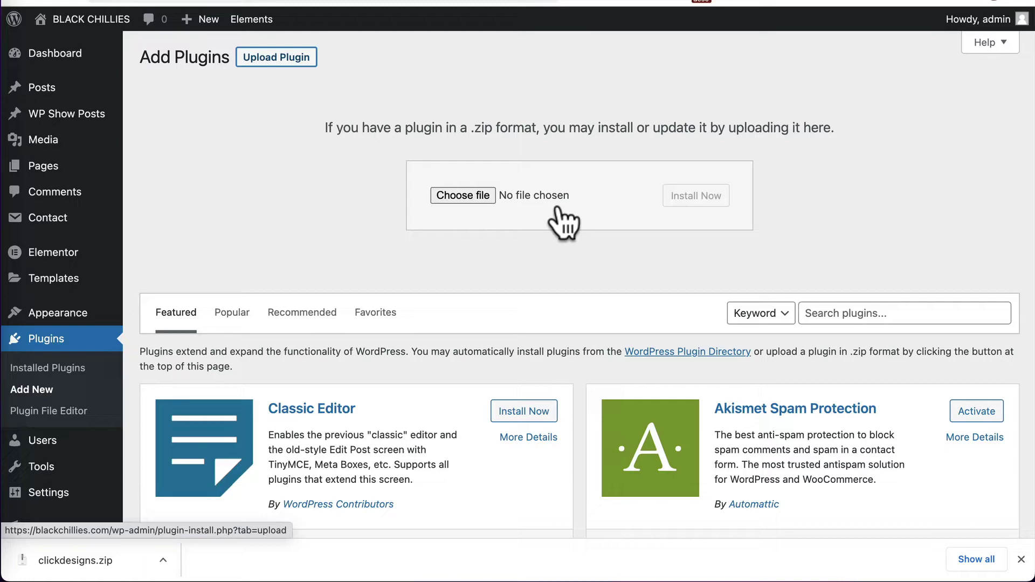
left_click(455, 198)
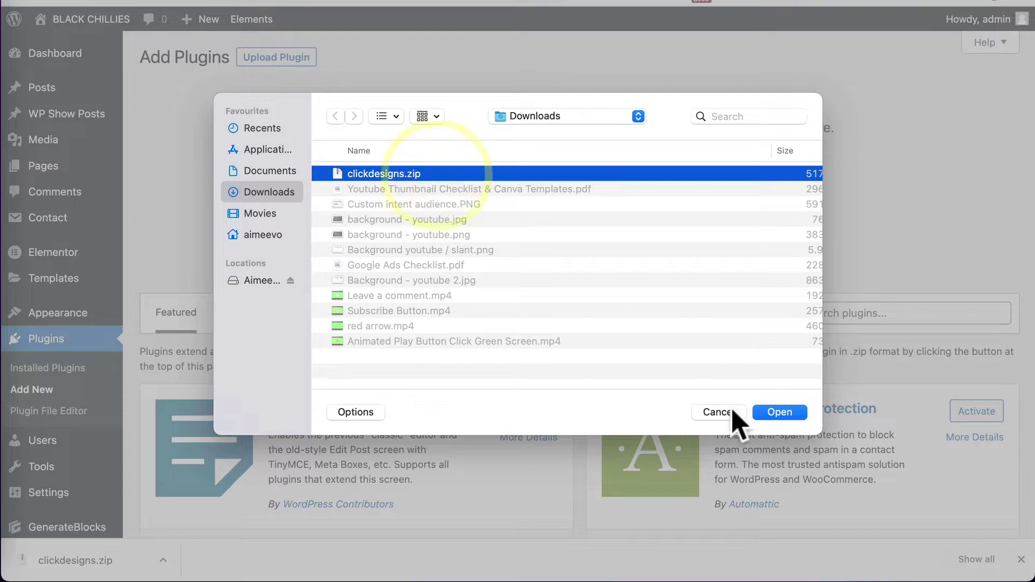
left_click(780, 412)
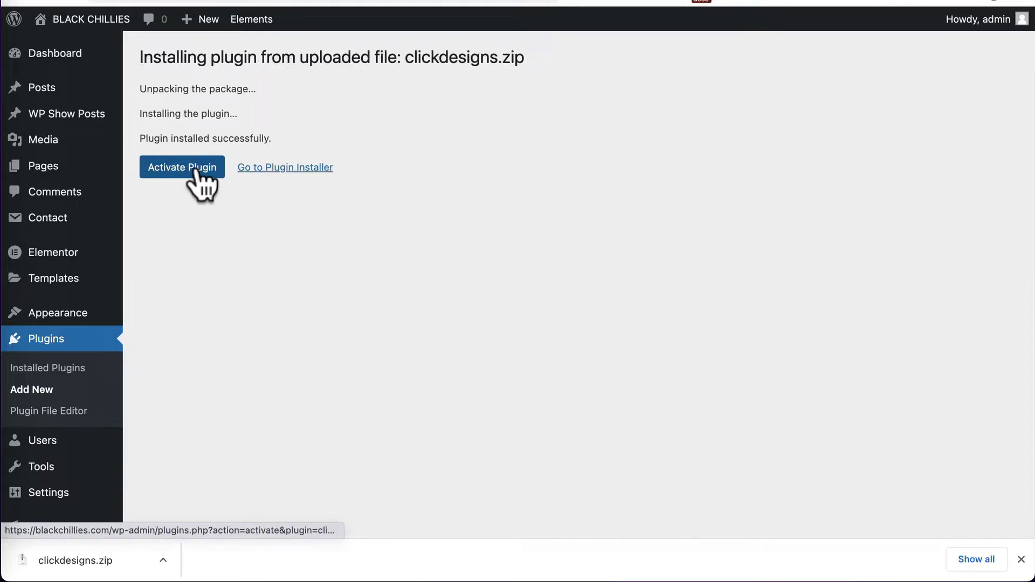
left_click(203, 185)
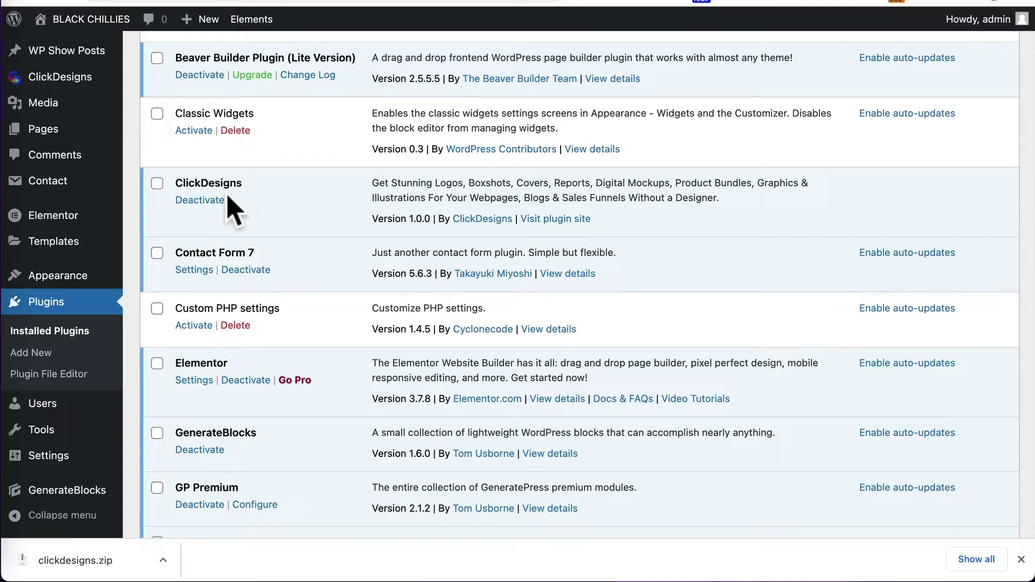
scroll(70, 110, "up", 1)
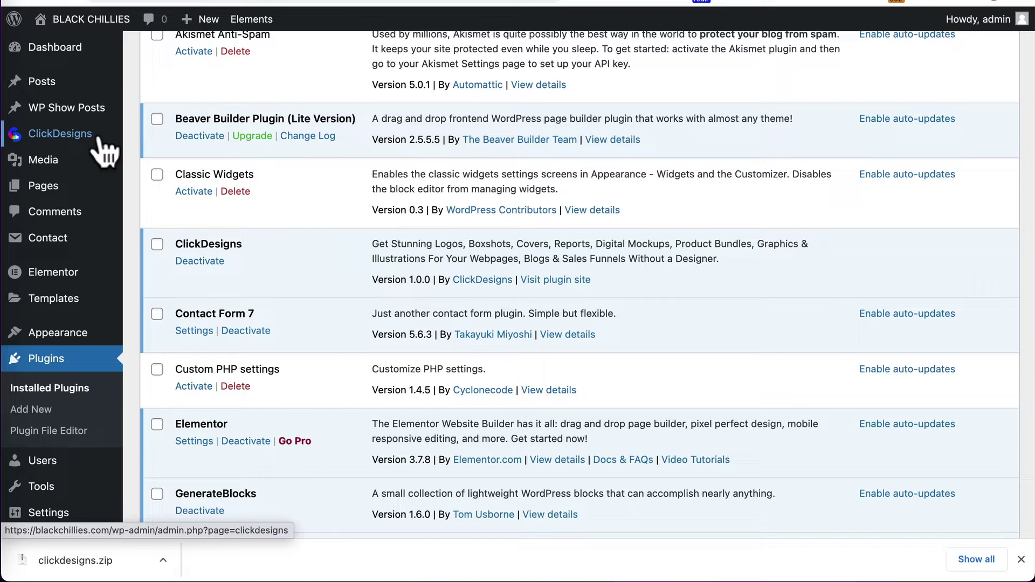
- Open the ClickDesigns plugin welcome page and go to the ClickDesigns account for a key
left_click(65, 137)
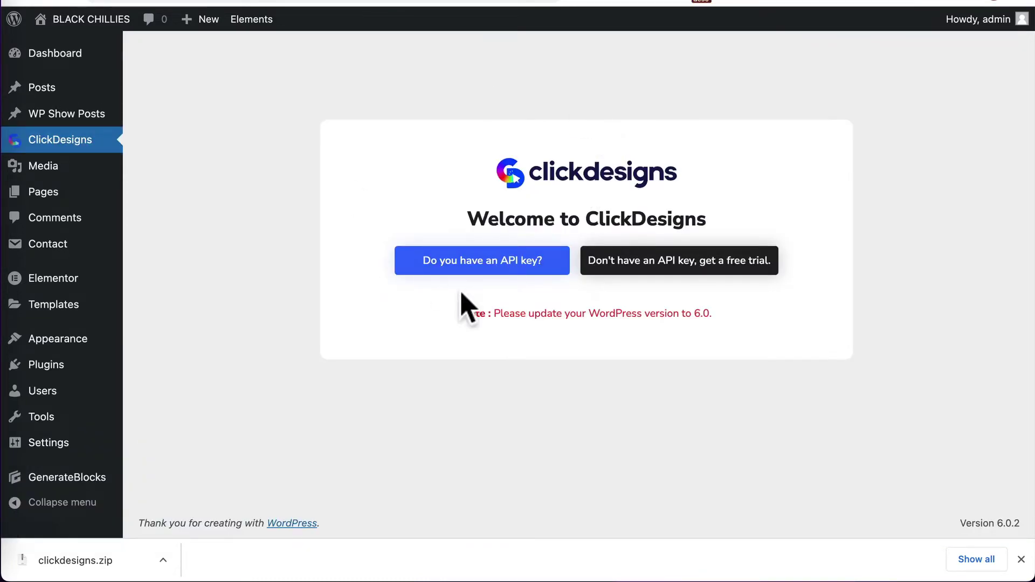
left_click(501, 272)
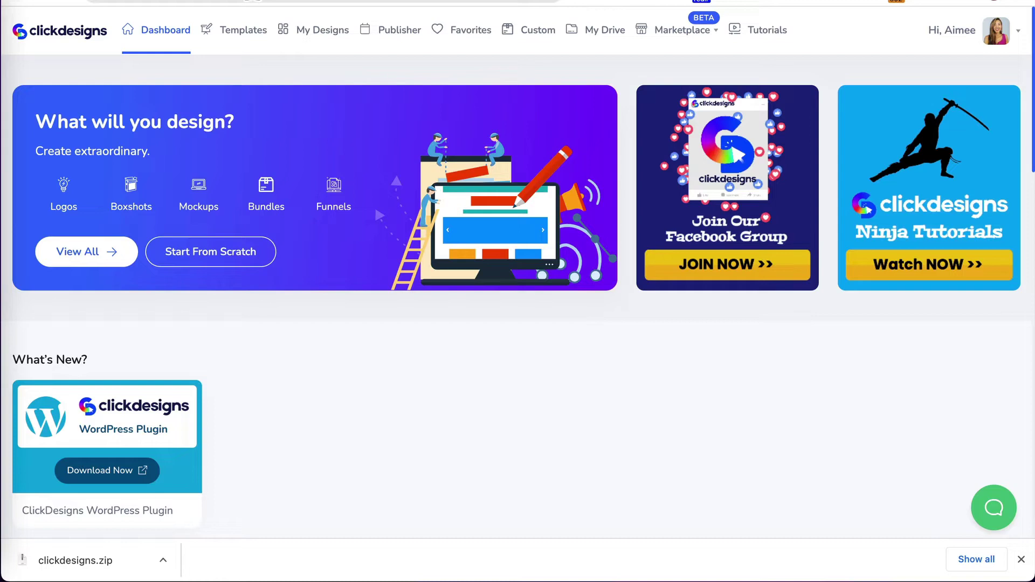
- Copy the API key from ClickDesigns account Settings and return to the WordPress tab
left_click(991, 38)
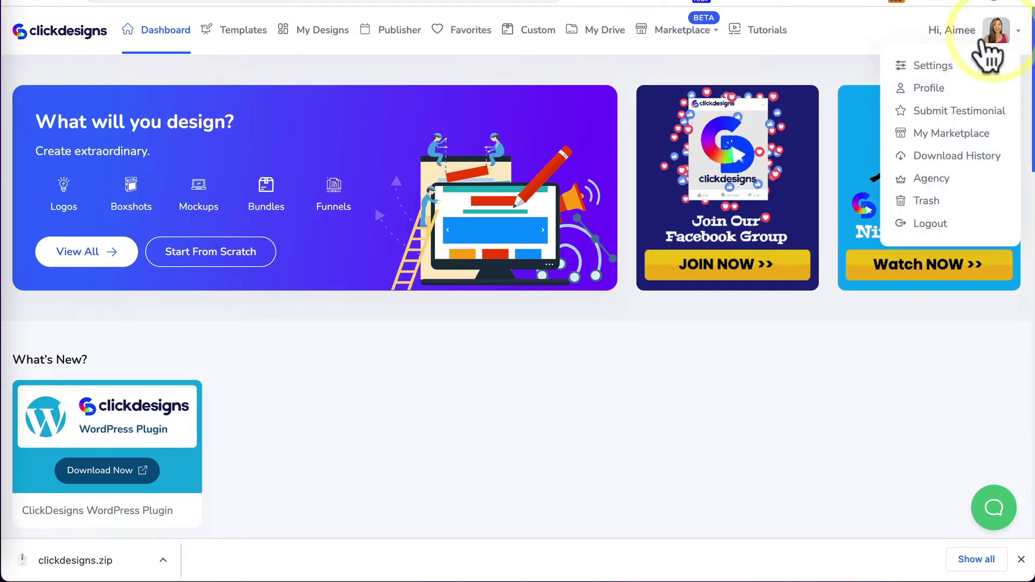
left_click(933, 67)
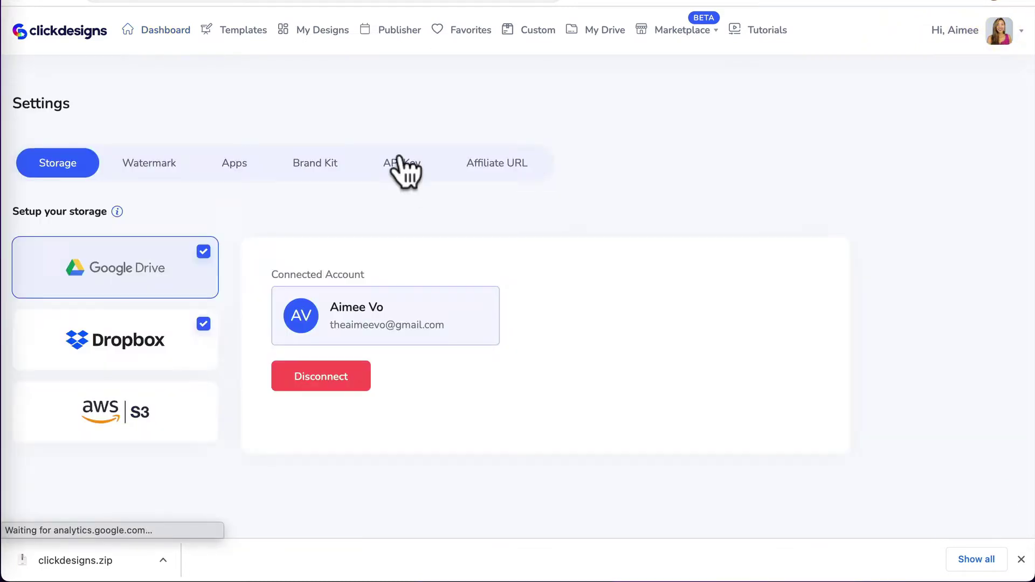
left_click(408, 187)
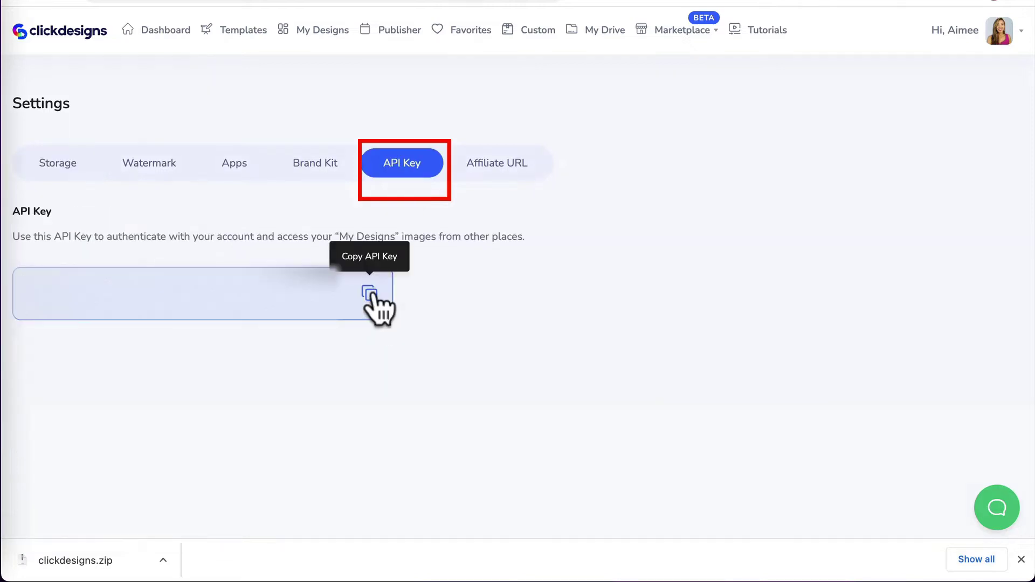
left_click(370, 293)
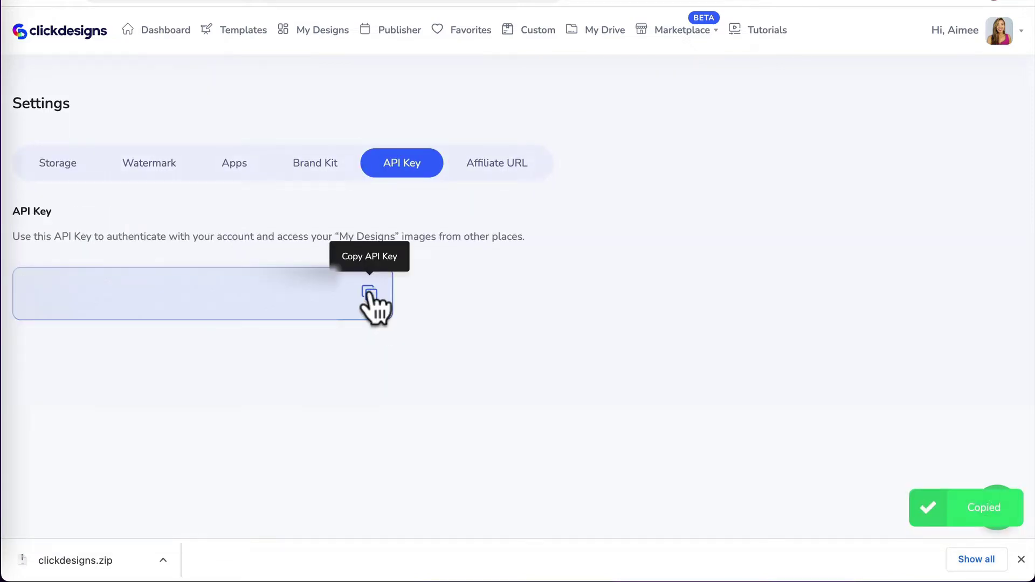
left_click(639, 2)
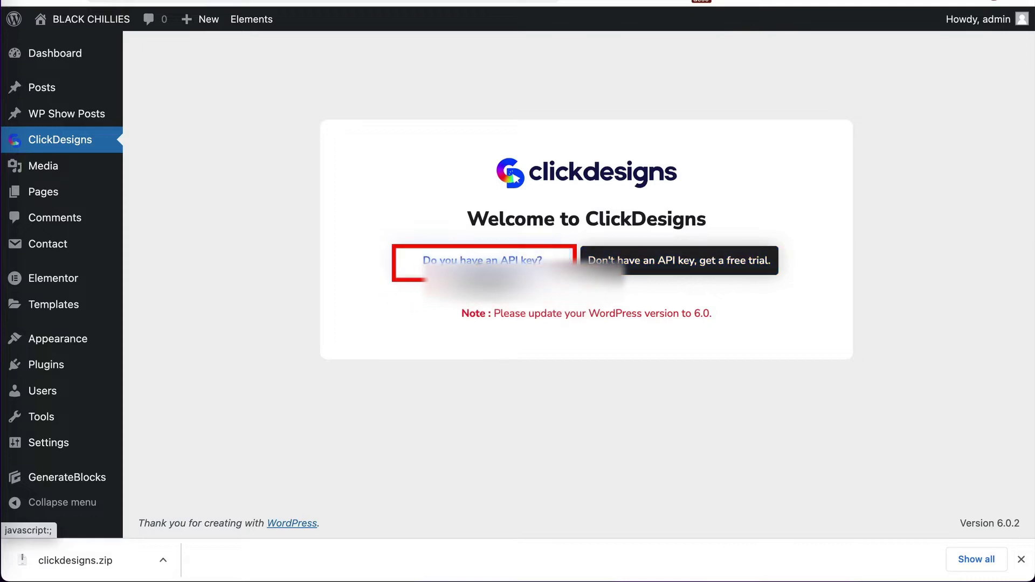
- Paste the copied key into the ClickDesigns API key field and submit it
left_click(482, 260)
left_click(486, 335)
key("ctrl+v")
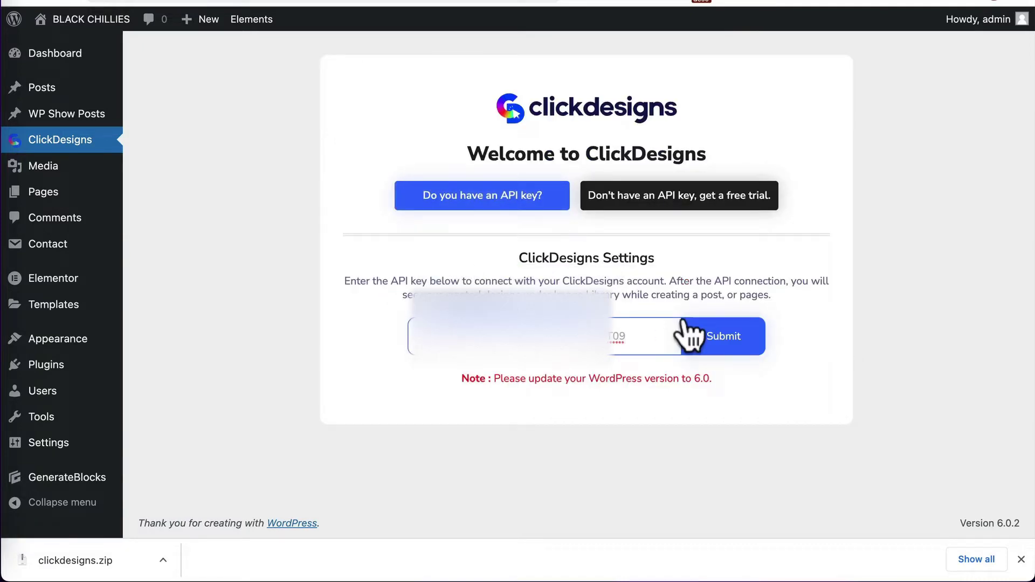
left_click(734, 344)
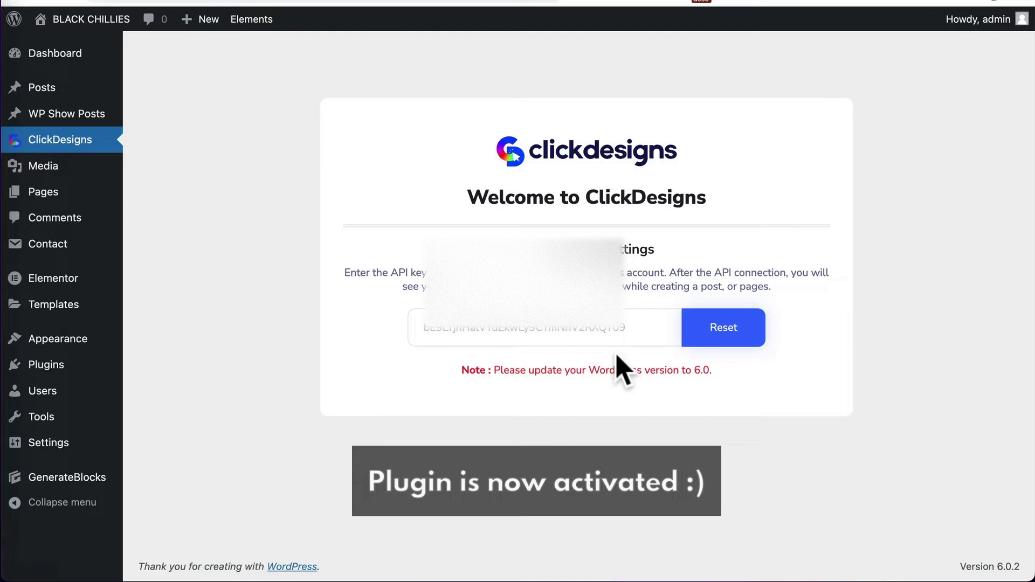
mouse_move(43, 88)
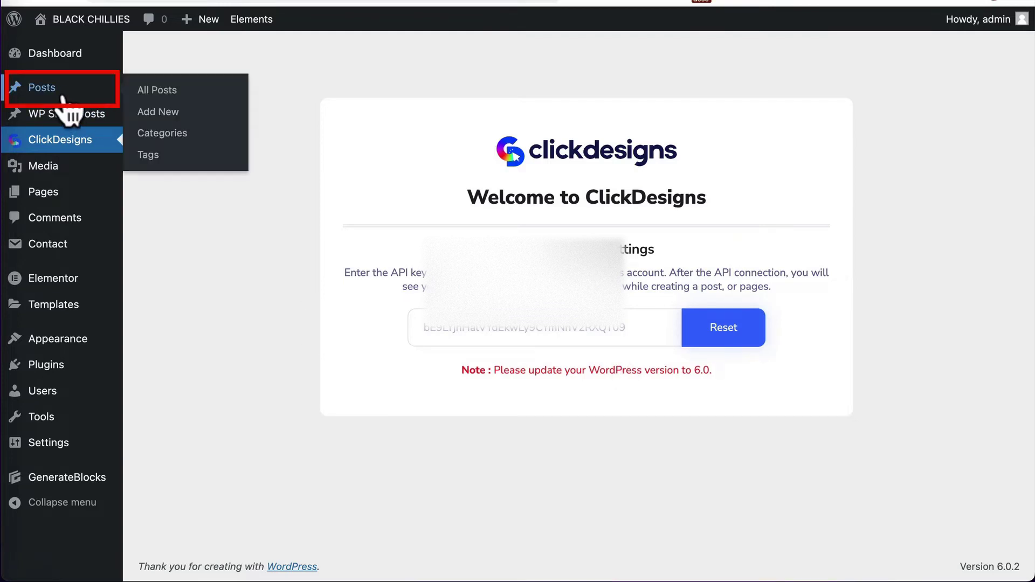
- Start a new post with an even two-column block and a paragraph in the first column
left_click(65, 94)
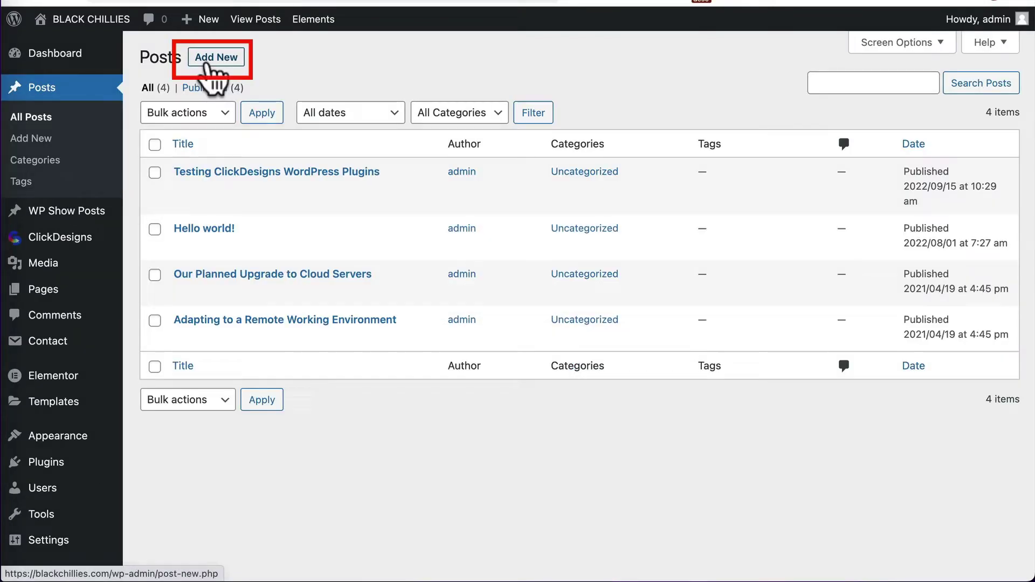
left_click(211, 59)
type("ClickDesigns Post")
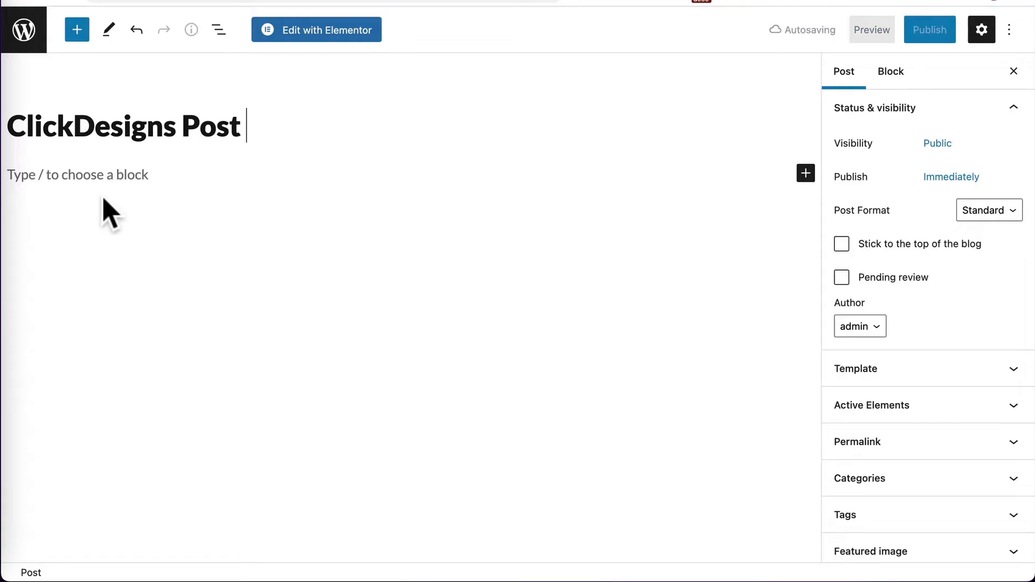
left_click(103, 212)
left_click(805, 168)
type("colum")
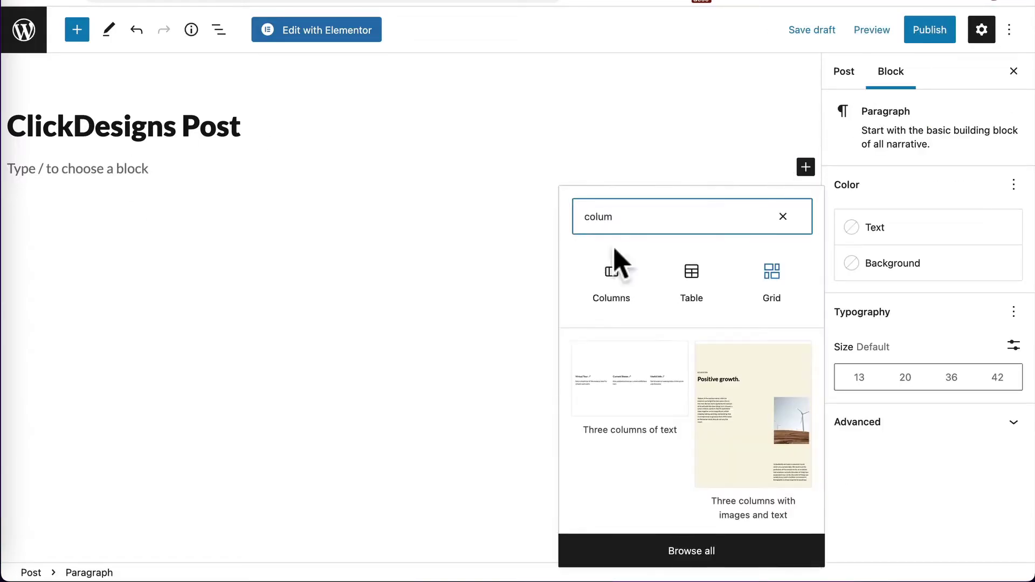
type("n")
left_click(608, 279)
left_click(120, 280)
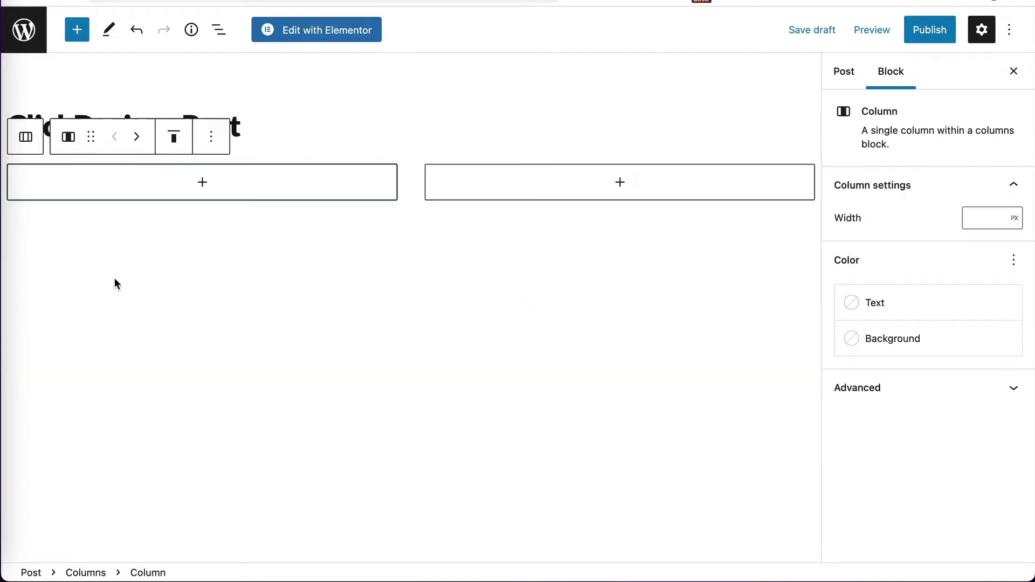
left_click(203, 182)
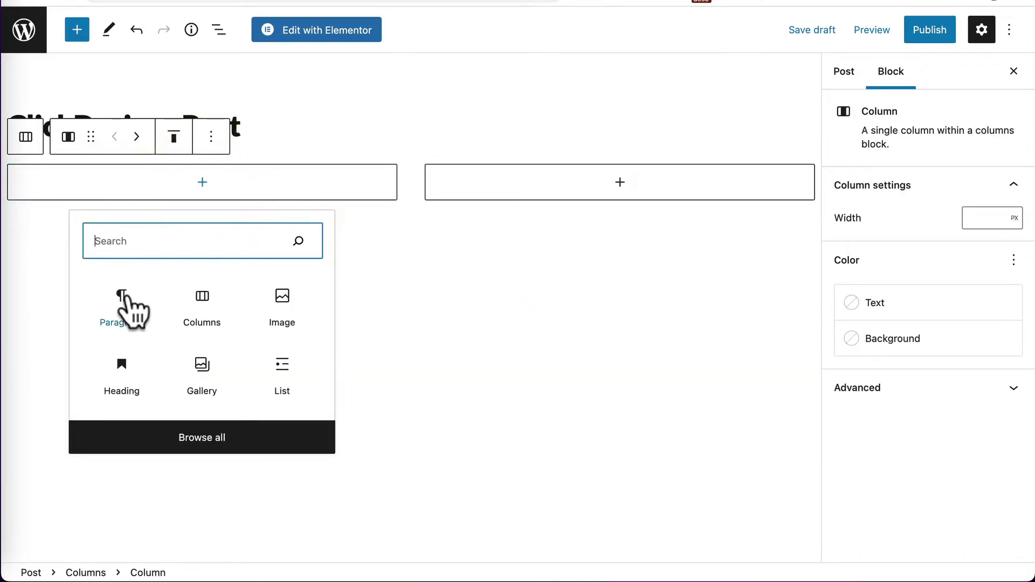
left_click(124, 300)
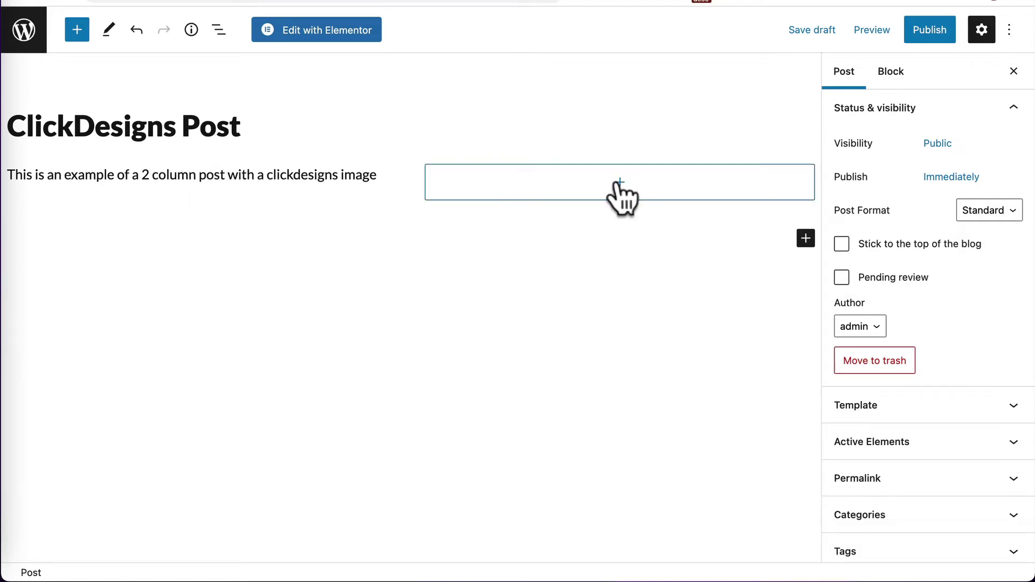
- Add an Image block to the second column and browse the media picker's ClickDesigns designs
left_click(623, 188)
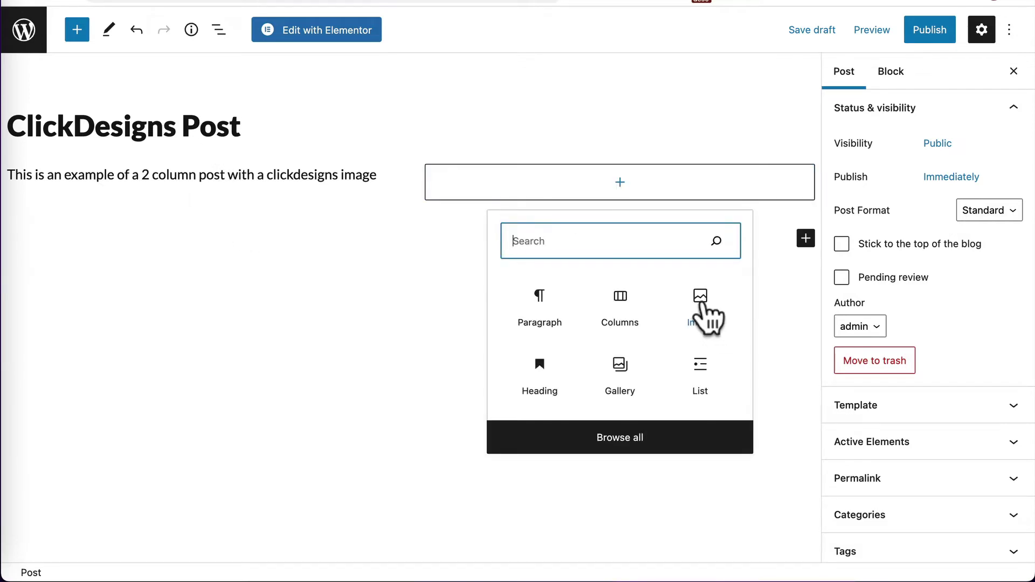
left_click(702, 303)
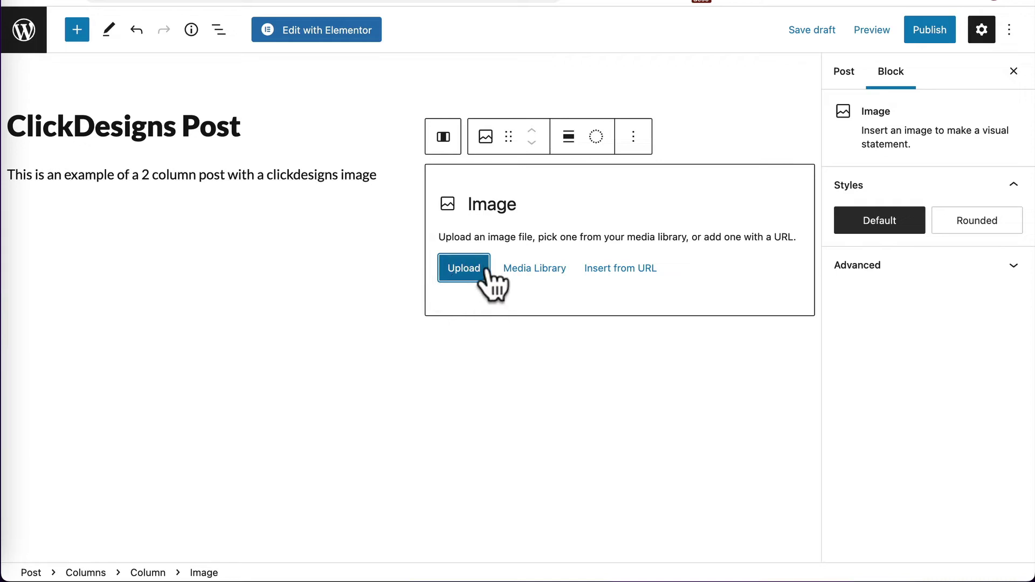
left_click(526, 275)
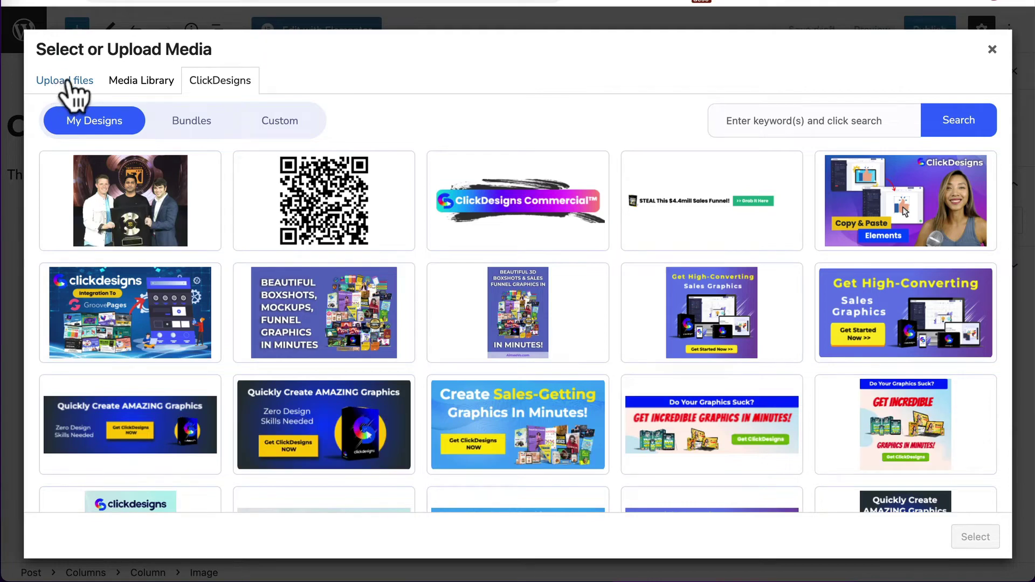
left_click(71, 87)
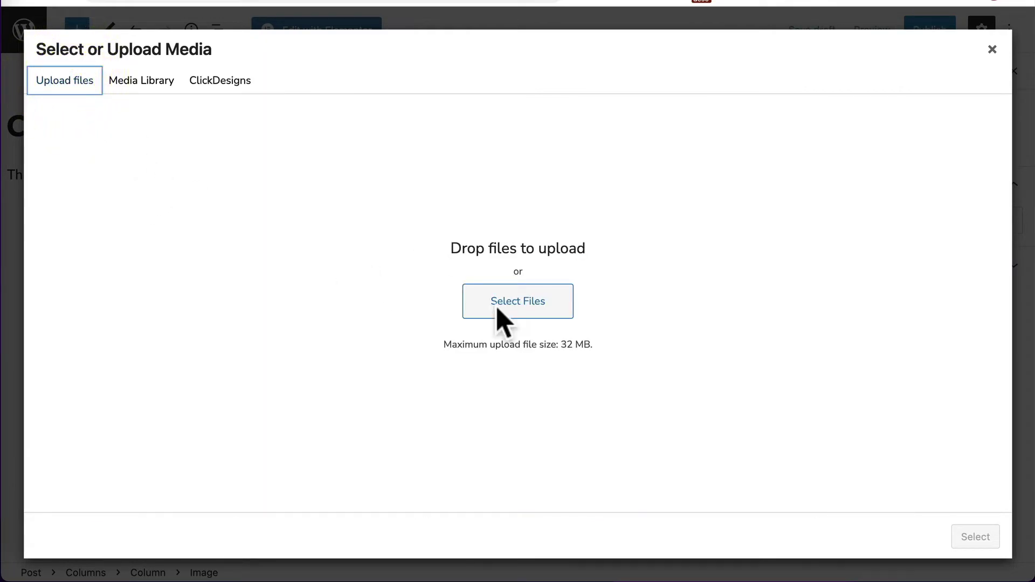
left_click(142, 80)
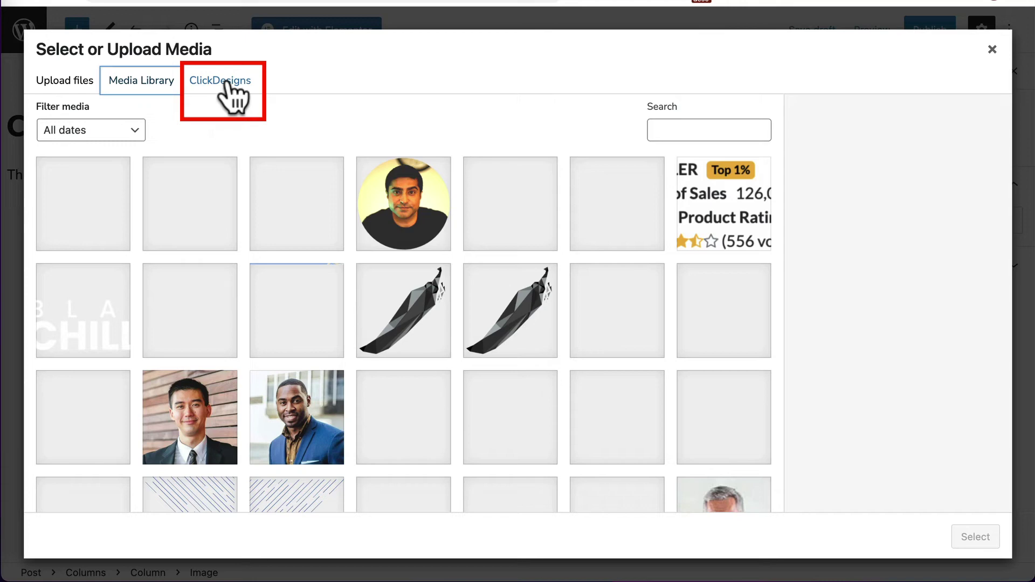
left_click(229, 81)
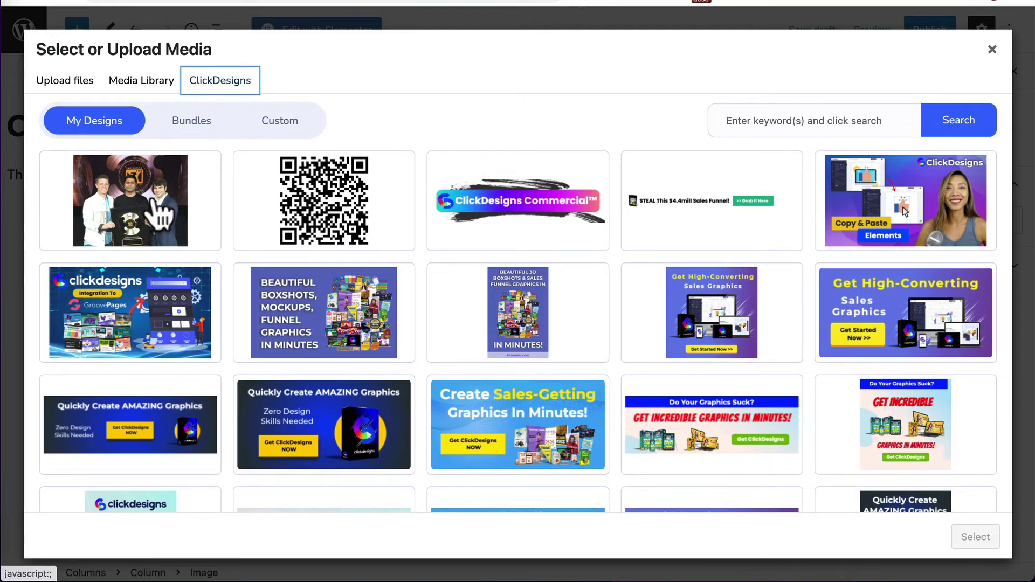
- Insert the award photo described as 'ClickDesigns 2 comma award'
left_click(159, 207)
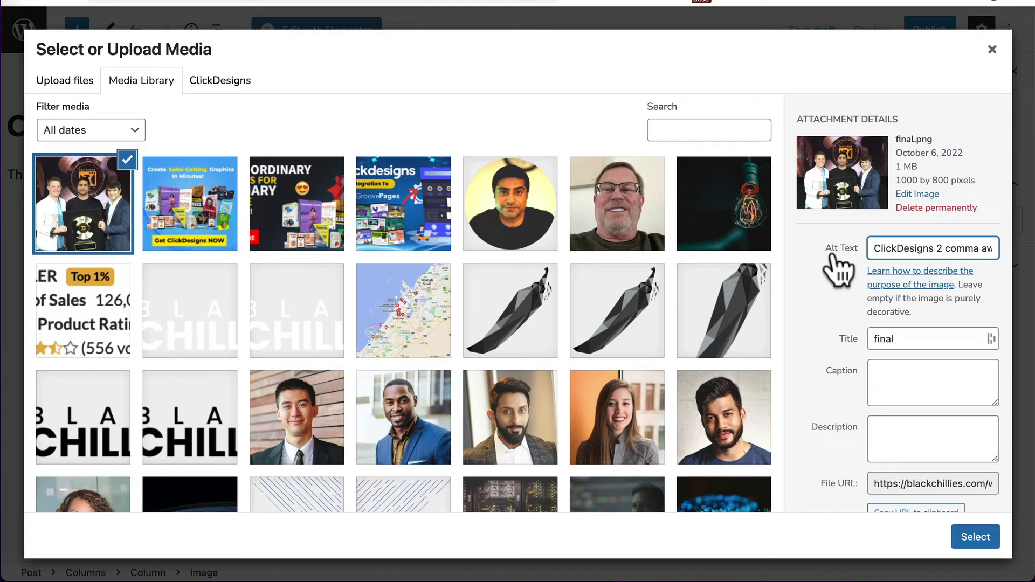
left_click(885, 430)
key("ctrl+v")
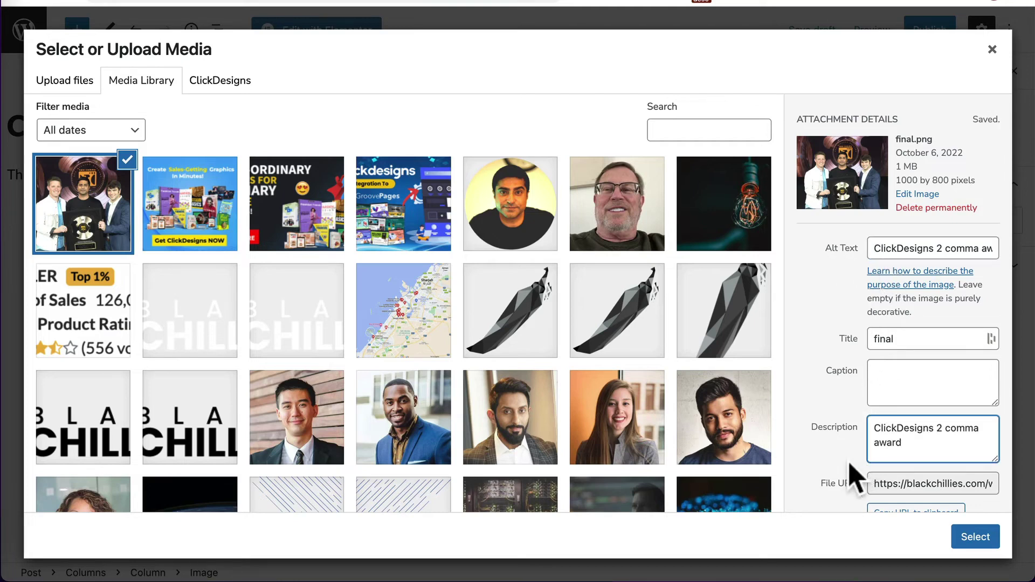
scroll(833, 488, "down", 1)
left_click(983, 538)
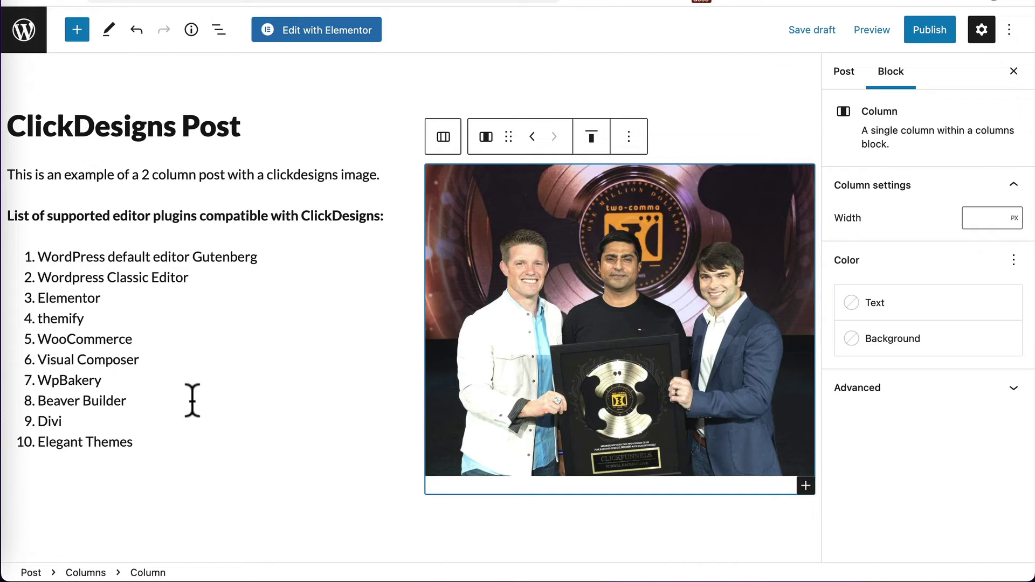
- Publish the ClickDesigns Post and view it live on the site
left_click(937, 34)
left_click(890, 34)
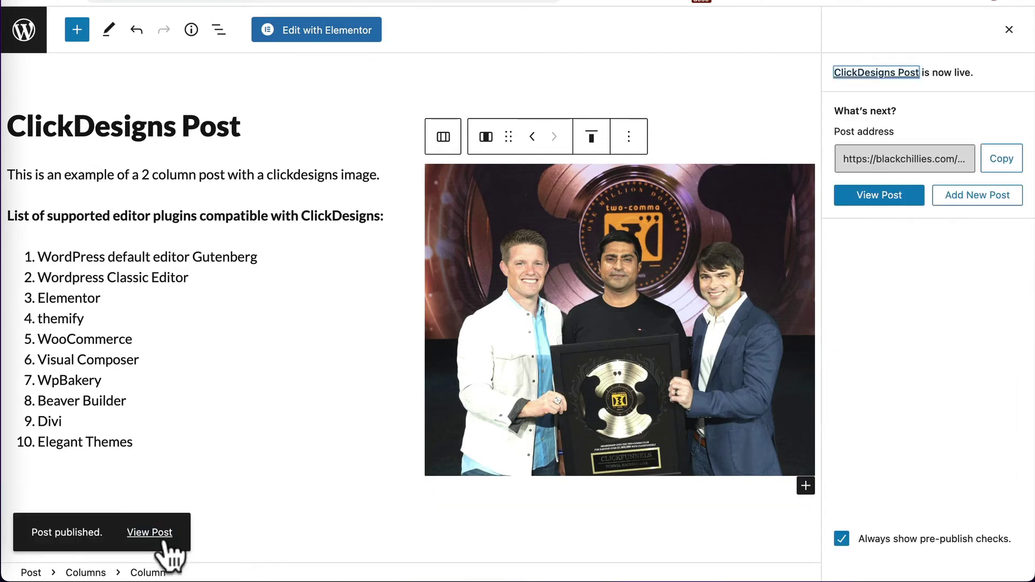
left_click(162, 535)
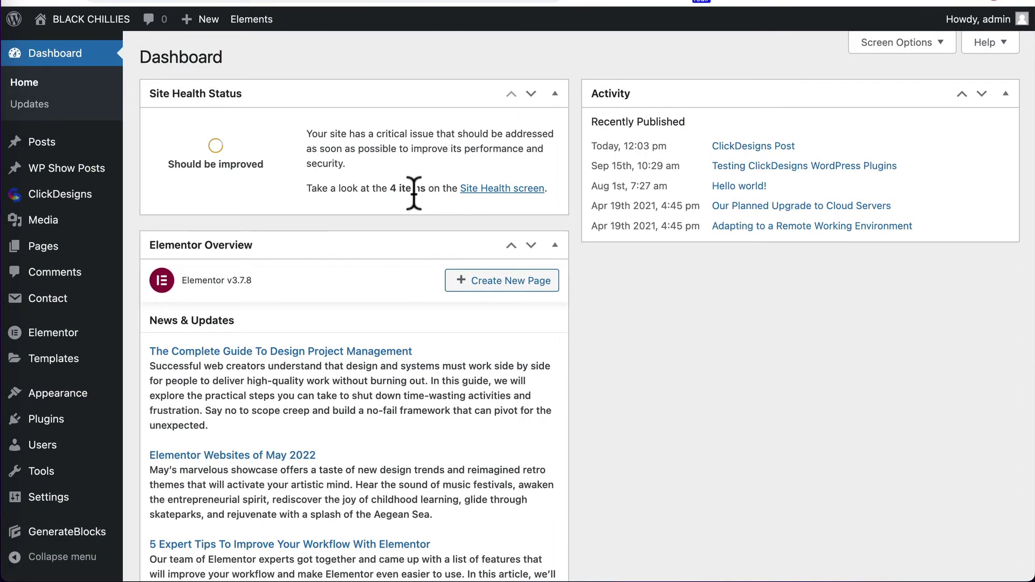
mouse_move(43, 246)
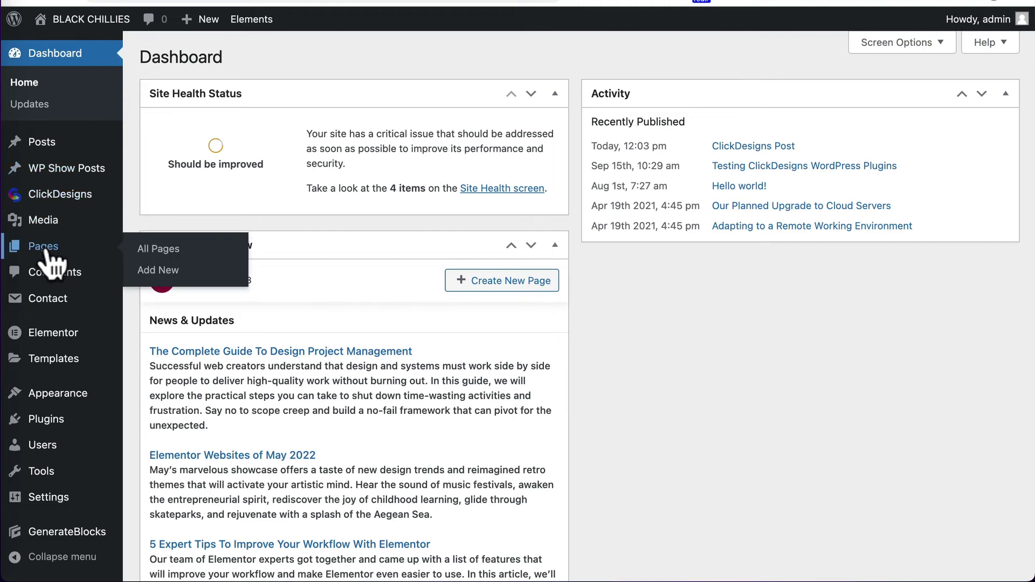
- Create a new page with the ClickDesigns GroovePages integration image and publish it
left_click(165, 271)
left_click(77, 32)
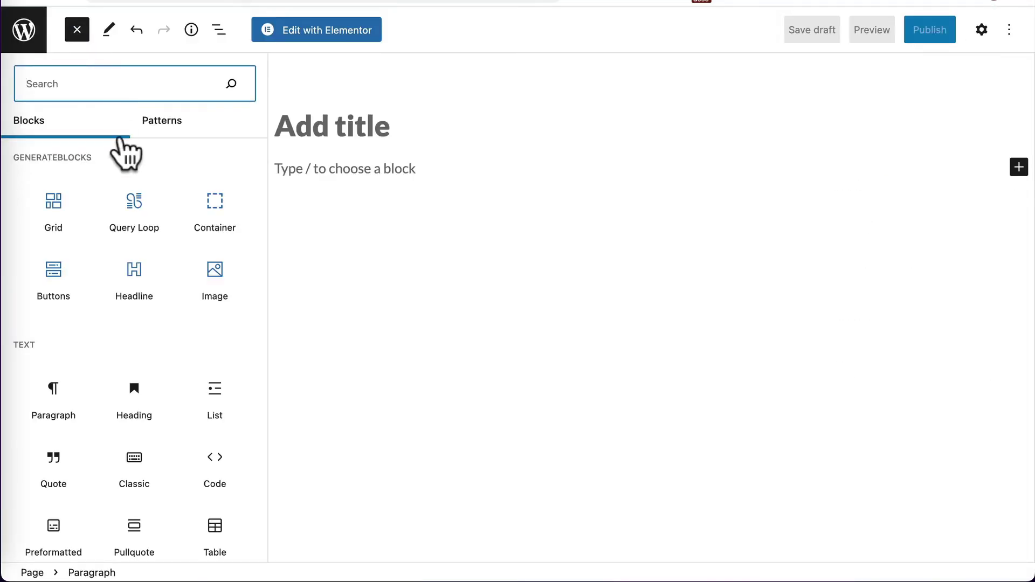
type("image")
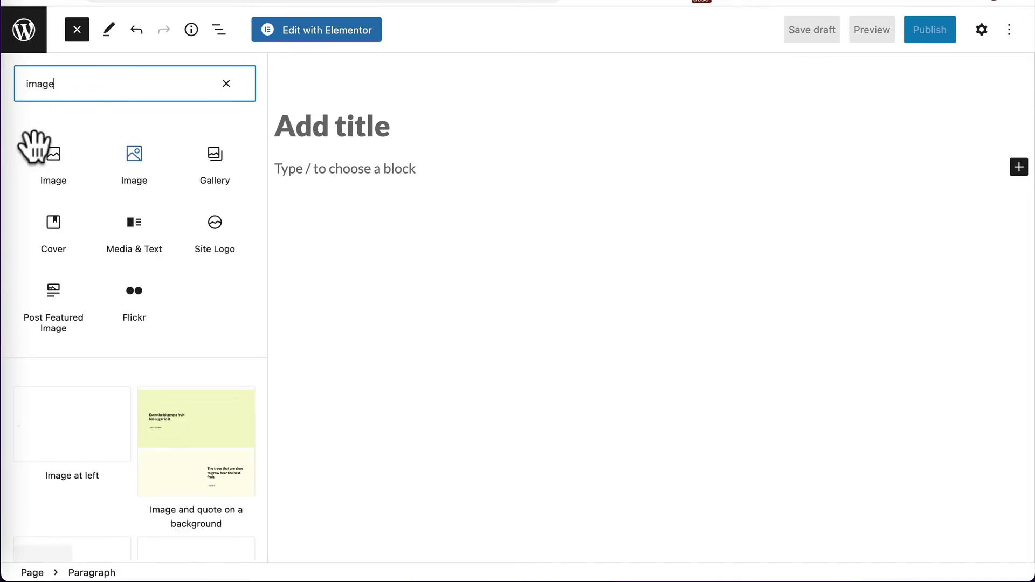
left_click(134, 158)
left_click(387, 266)
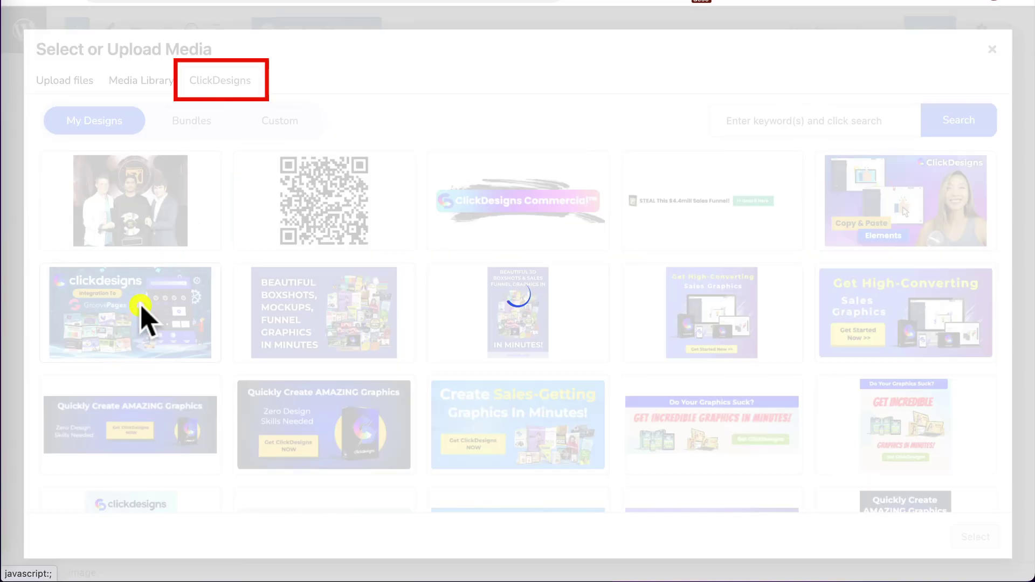
left_click(145, 320)
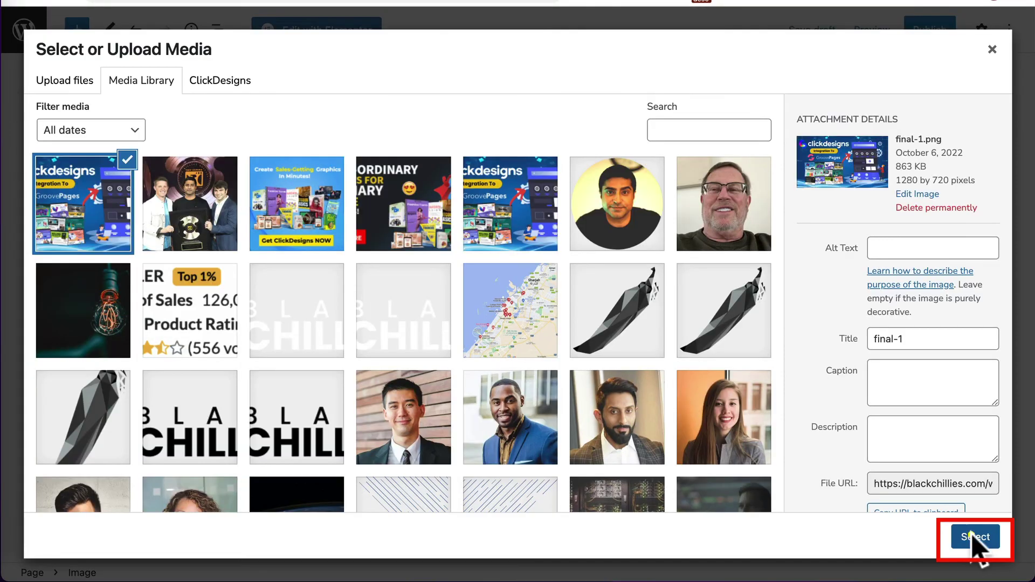
left_click(976, 537)
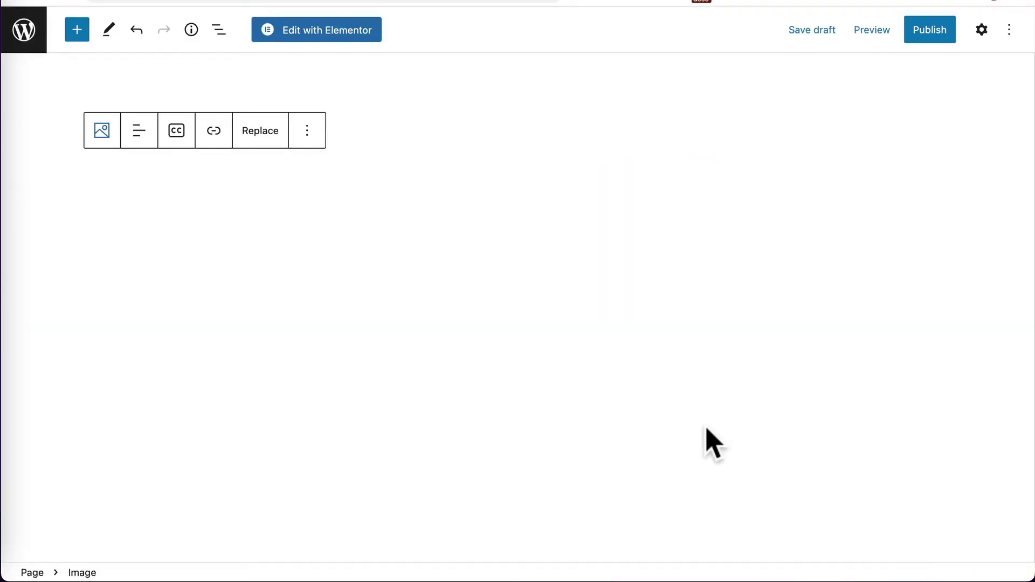
left_click(931, 33)
left_click(863, 37)
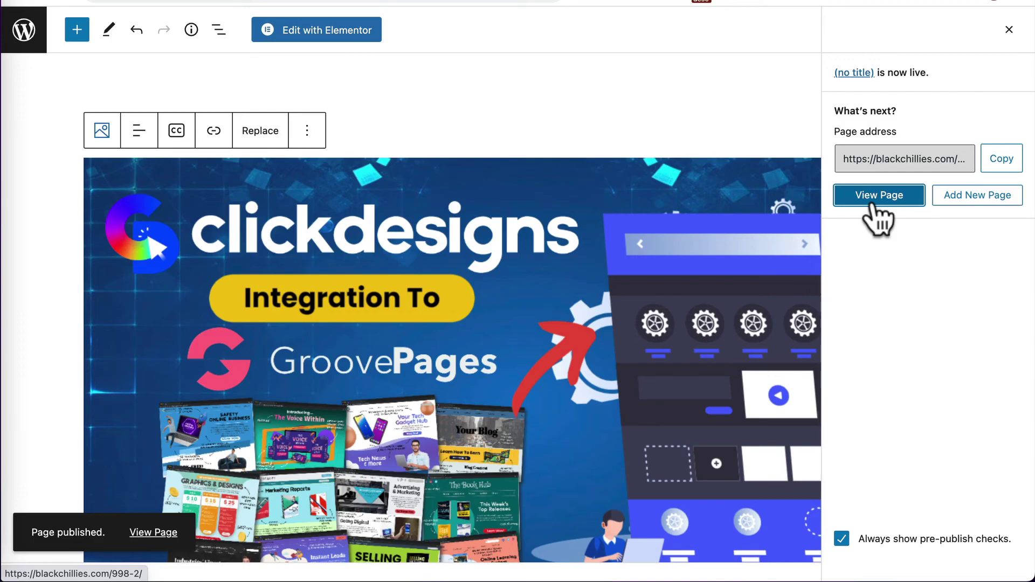
- View the newly published page live from the post-publish panel
left_click(872, 205)
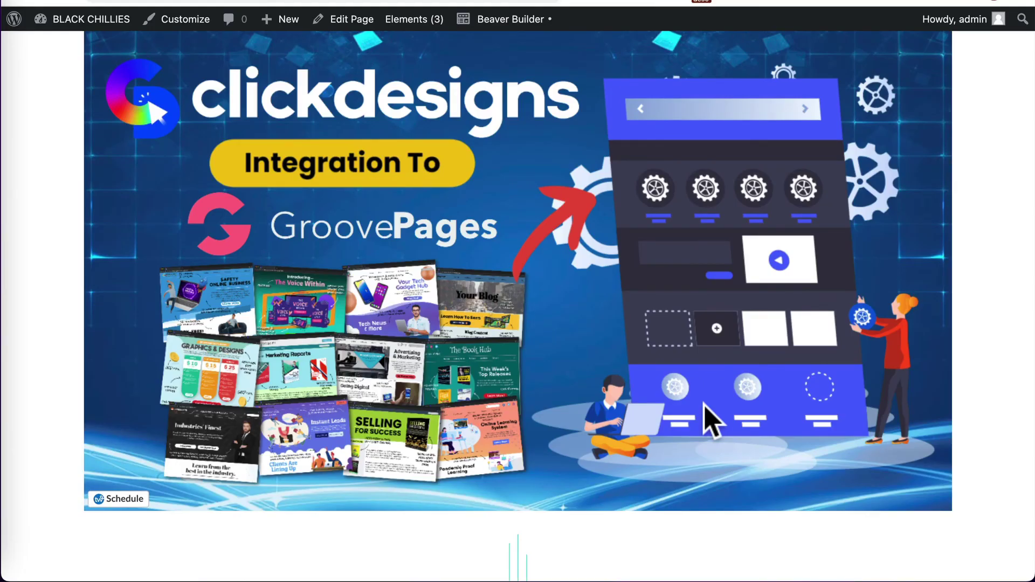
scroll(374, 185, "up", 3)
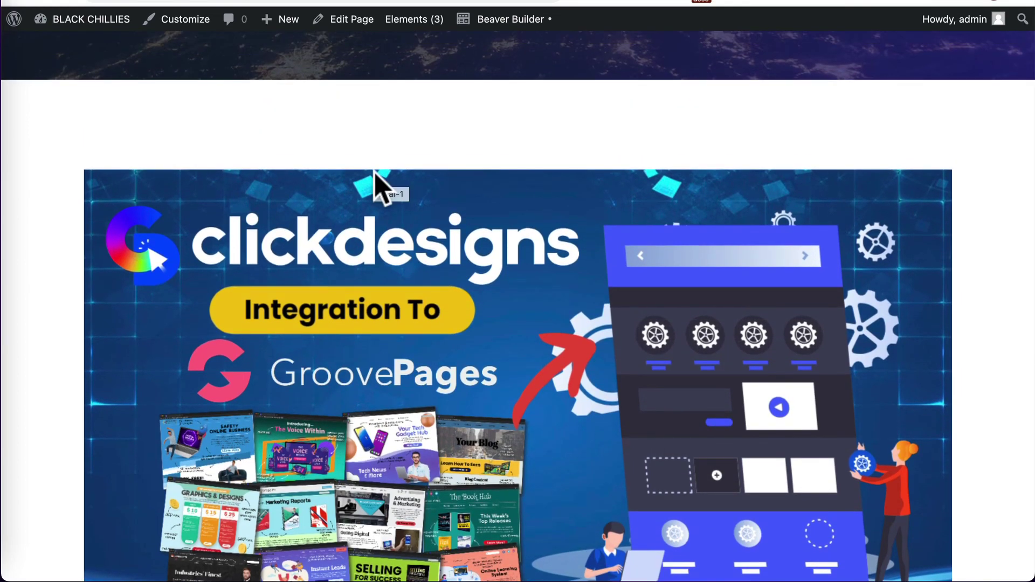